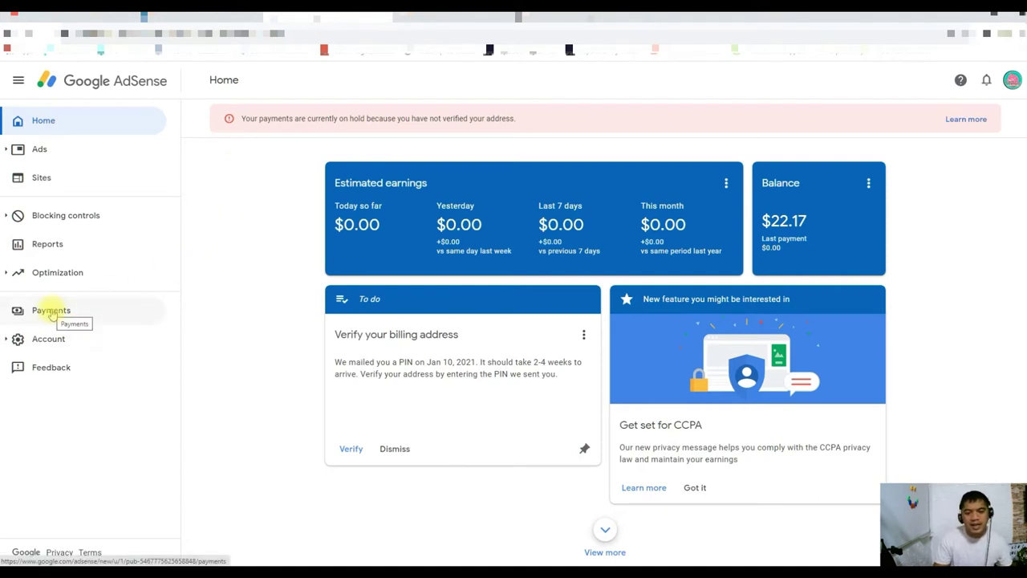
Step: Open Payments and check the $22.17 earnings at 22% of the $100 threshold
left_click(52, 311)
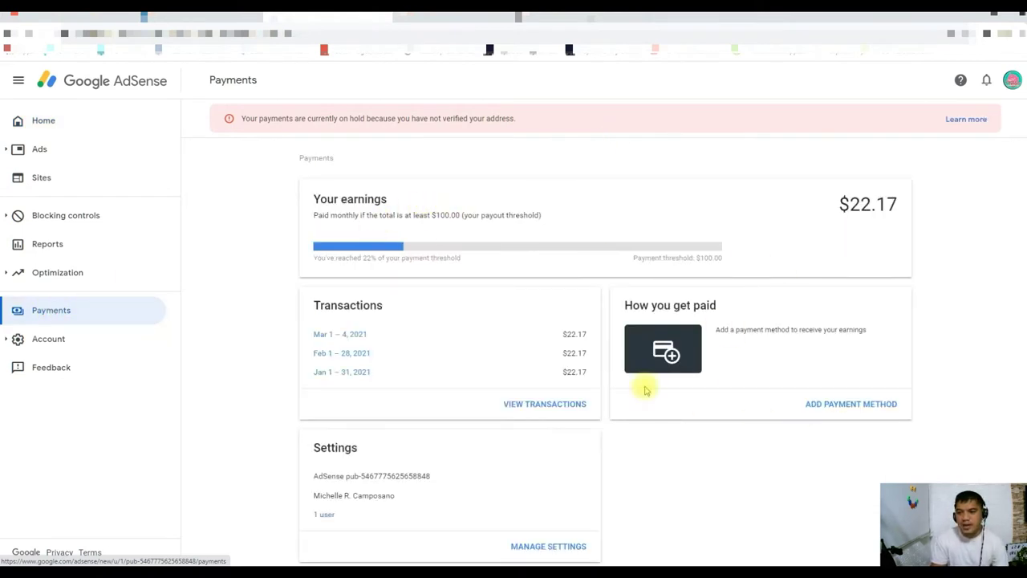
double_click(366, 258)
left_click(407, 246)
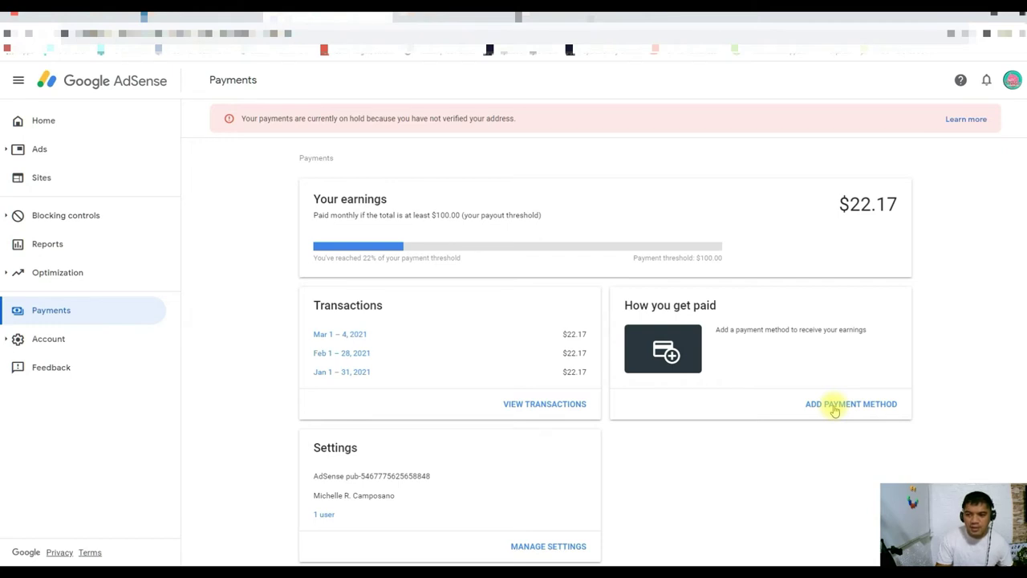
Step: Start adding a payment method from the How you get paid card
left_click(834, 405)
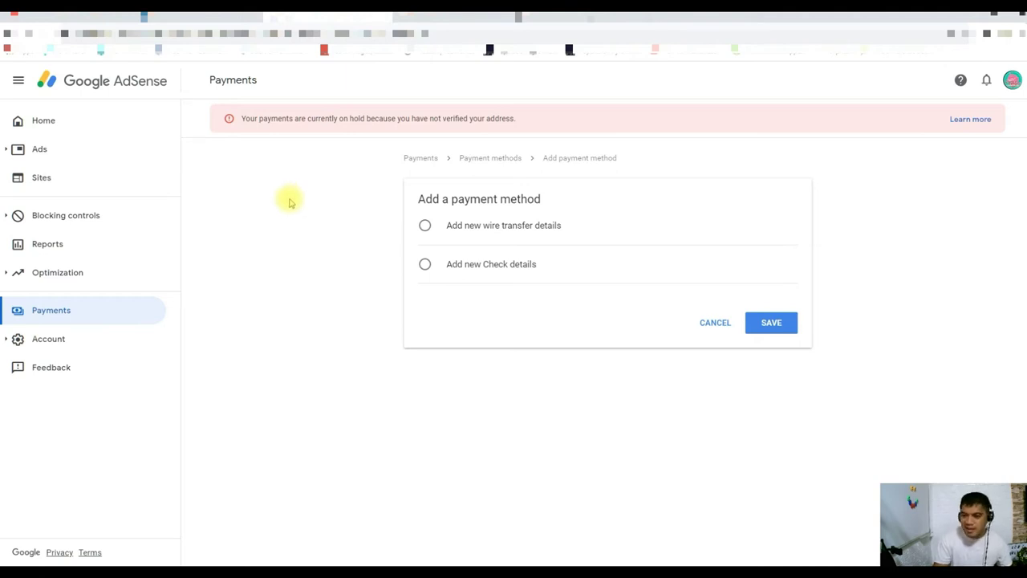
Step: Choose Add new wire transfer details and look over the bank details form
left_click(425, 228)
left_click(426, 227)
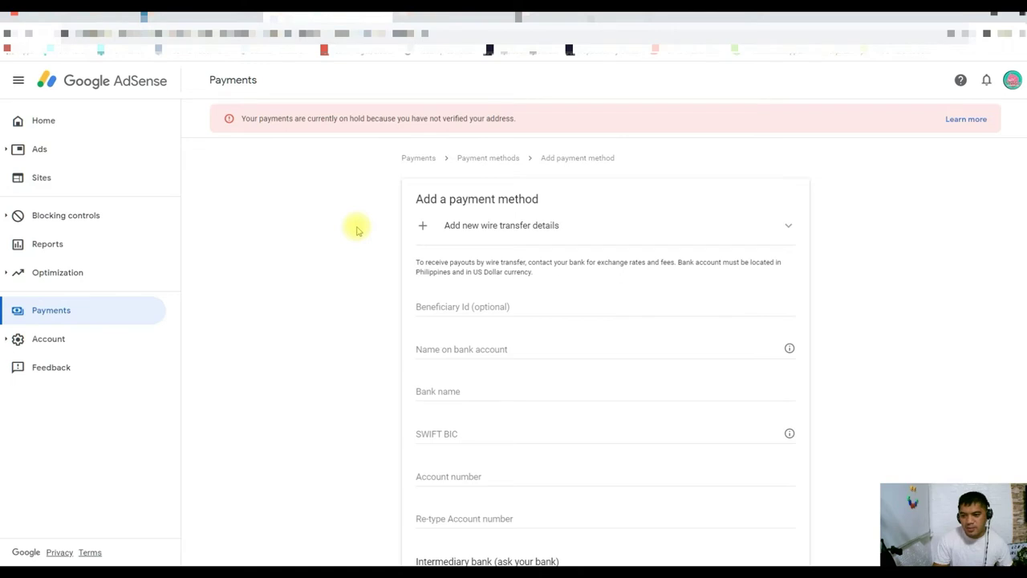
scroll(357, 230, "down", 1)
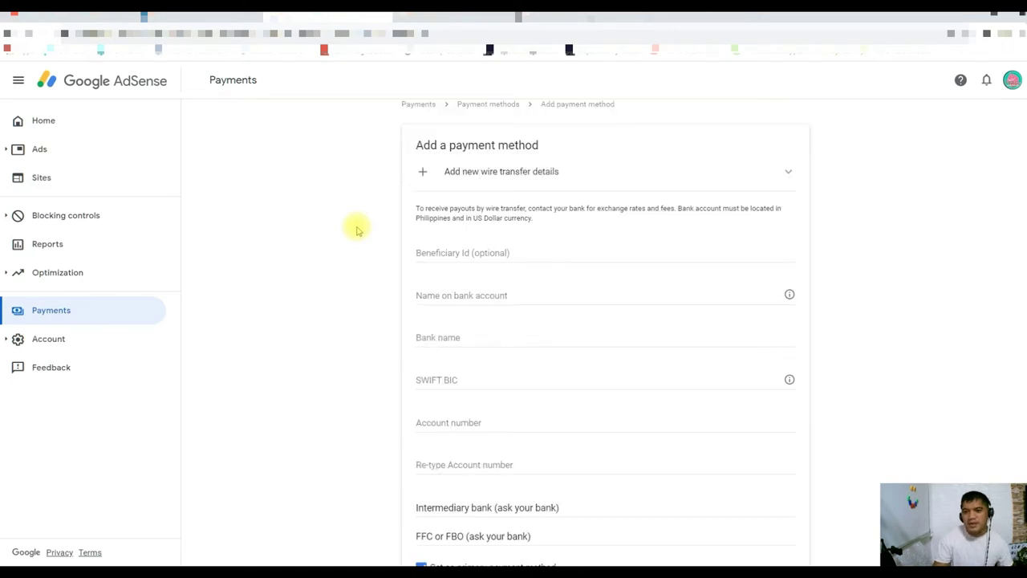
scroll(357, 231, "up", 1)
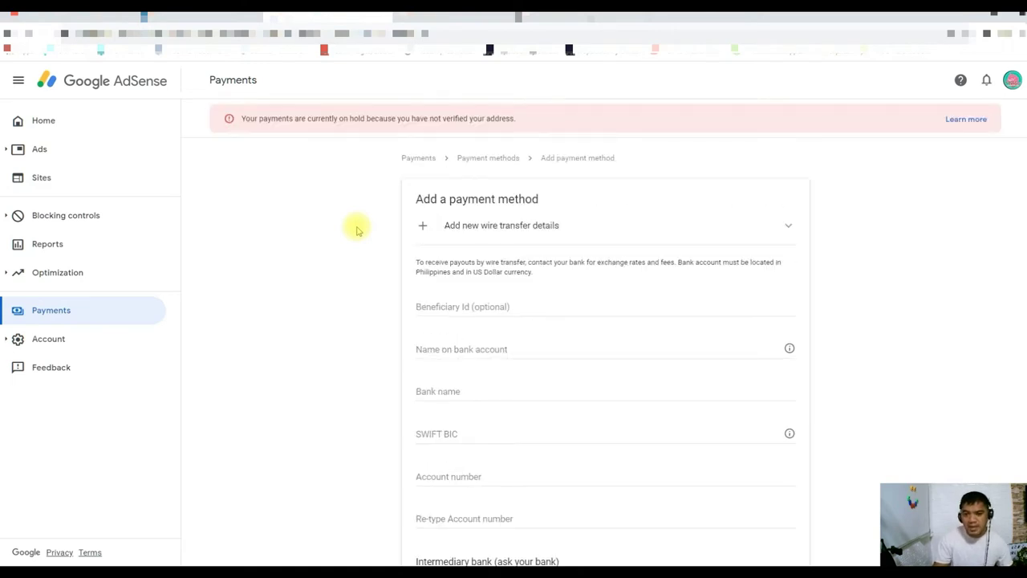
scroll(357, 231, "down", 1)
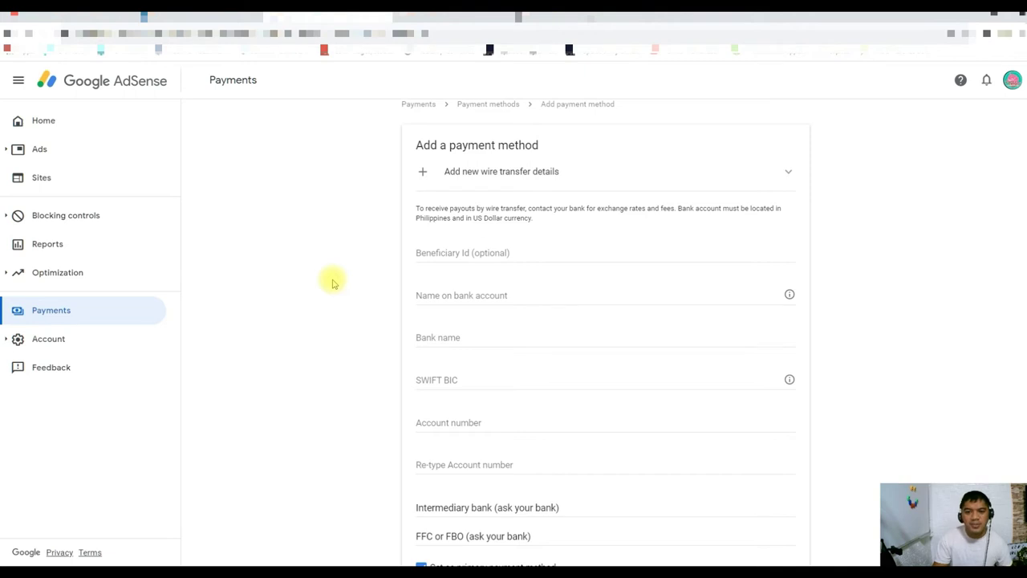
left_click(274, 250)
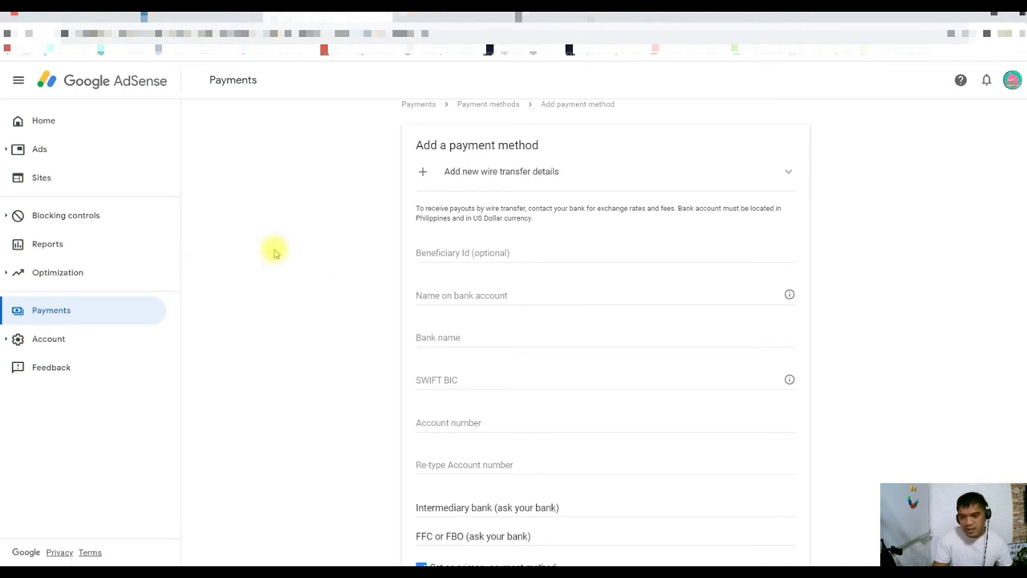
scroll(274, 253, "down", 1)
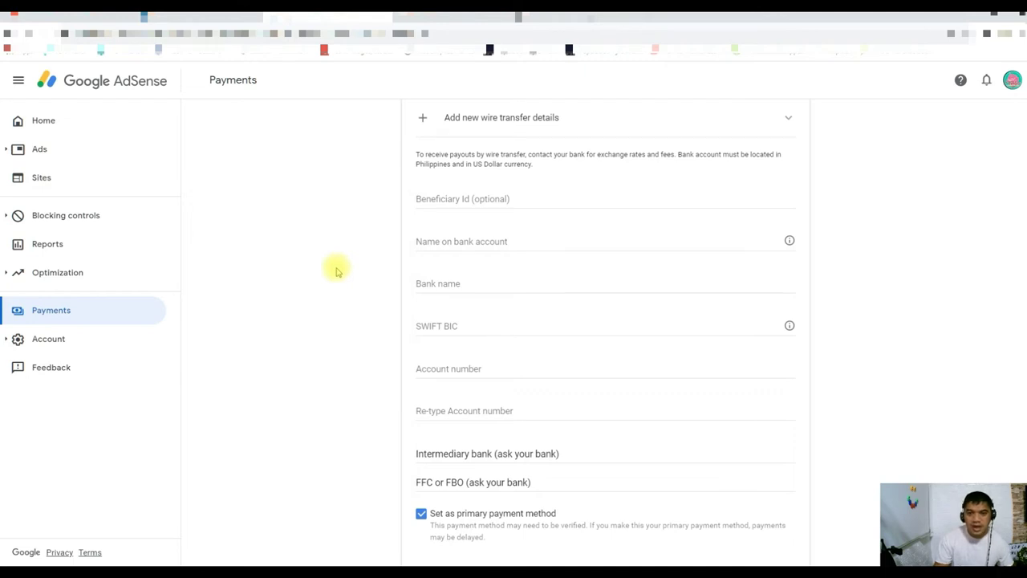
Step: Switch to the Google search results for SWIFT code bnorphmm
left_click(426, 11)
left_click(331, 17)
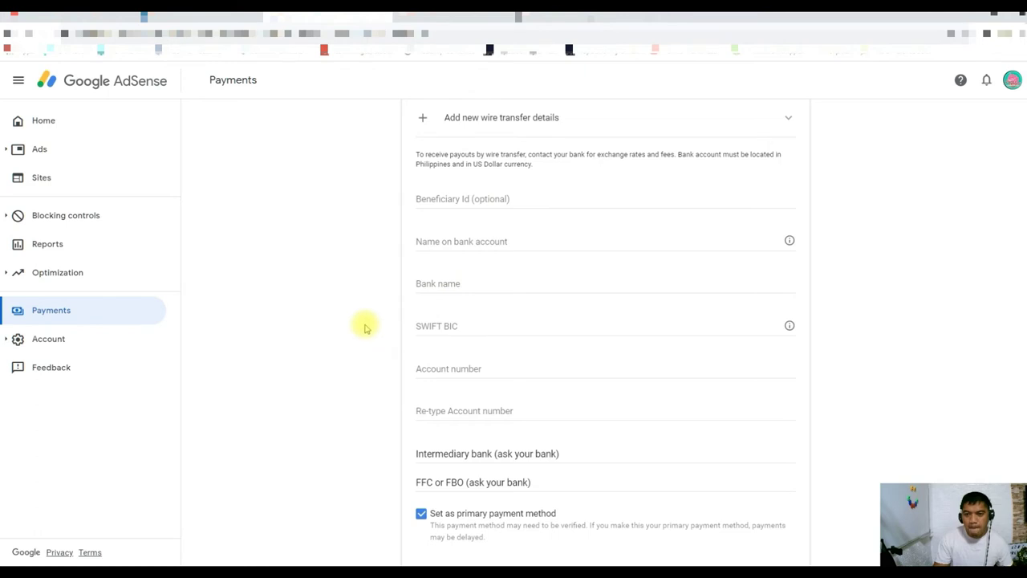
left_click(584, 18)
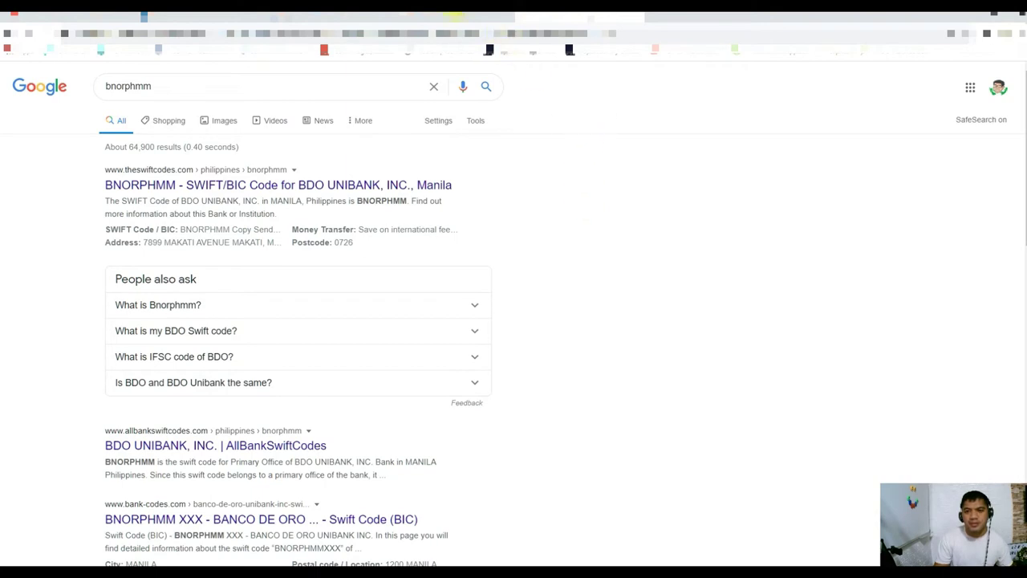
Step: Compare the BNORPHMM SWIFT code and Western Union payout results, then return to AdSense
left_click(340, 17)
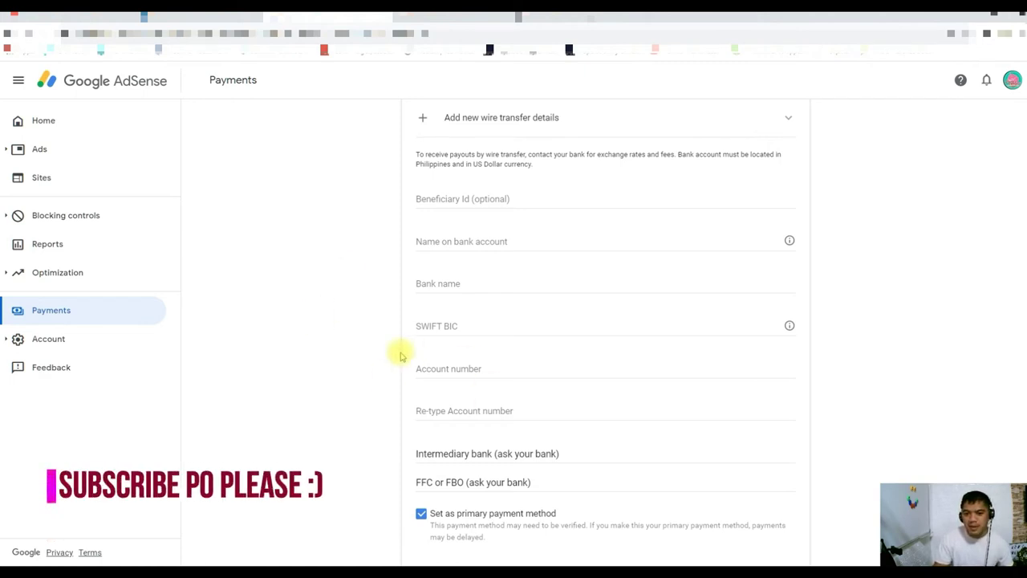
left_click(553, 21)
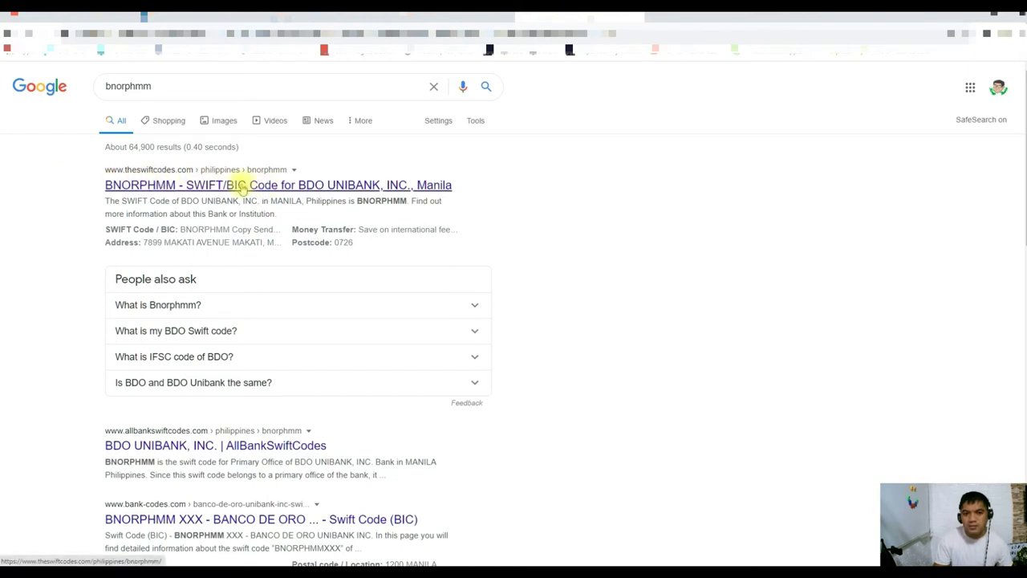
left_click(452, 21)
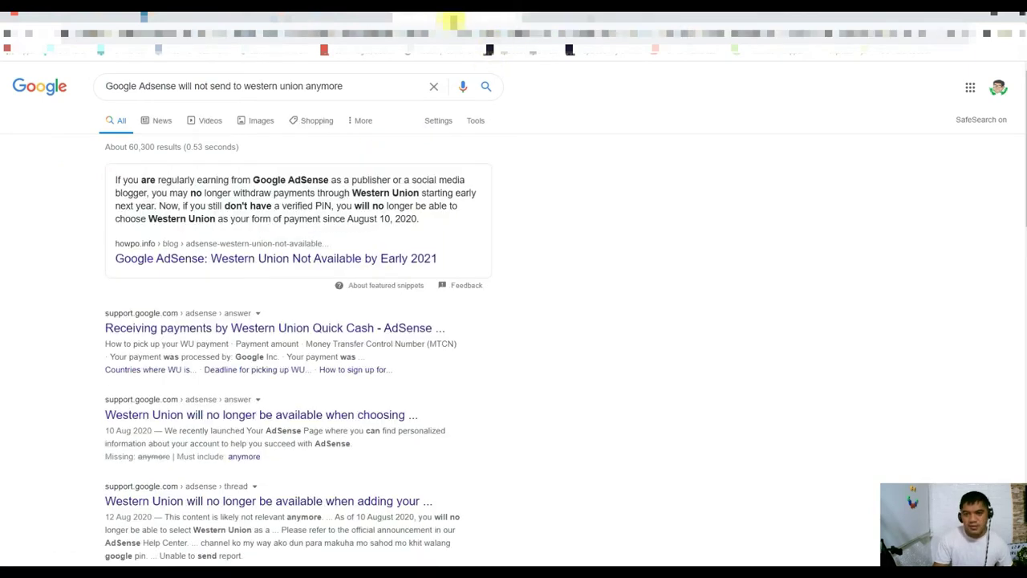
left_click(330, 23)
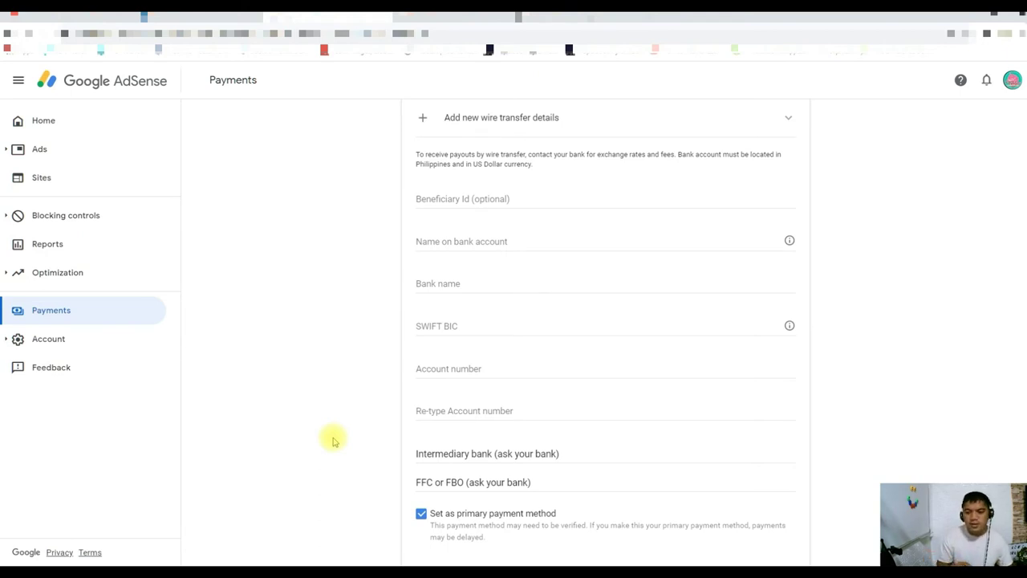
Step: Untick and re-tick Set as primary, then abandon the unsaved form for the Payments overview
left_click(420, 514)
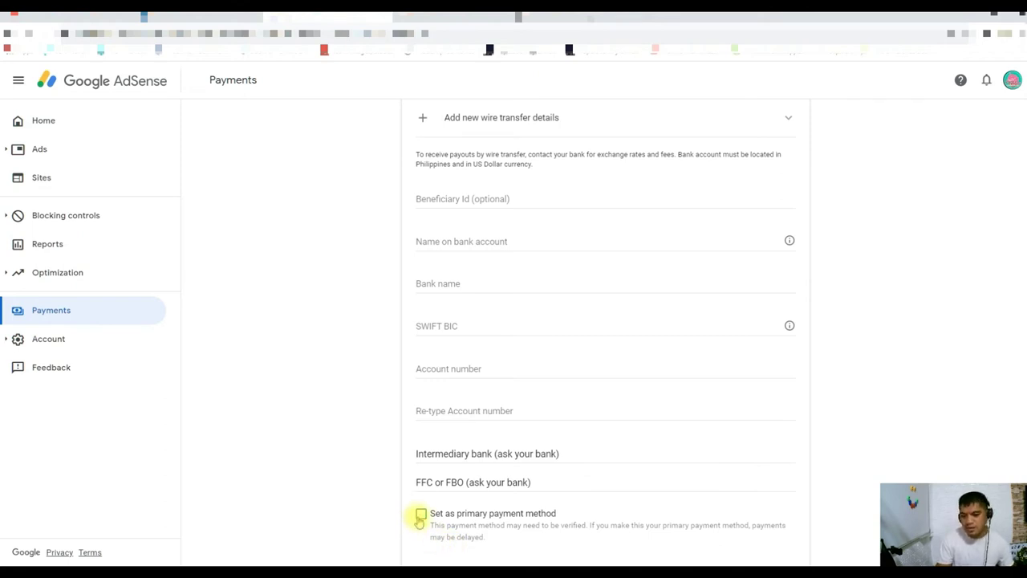
left_click(420, 514)
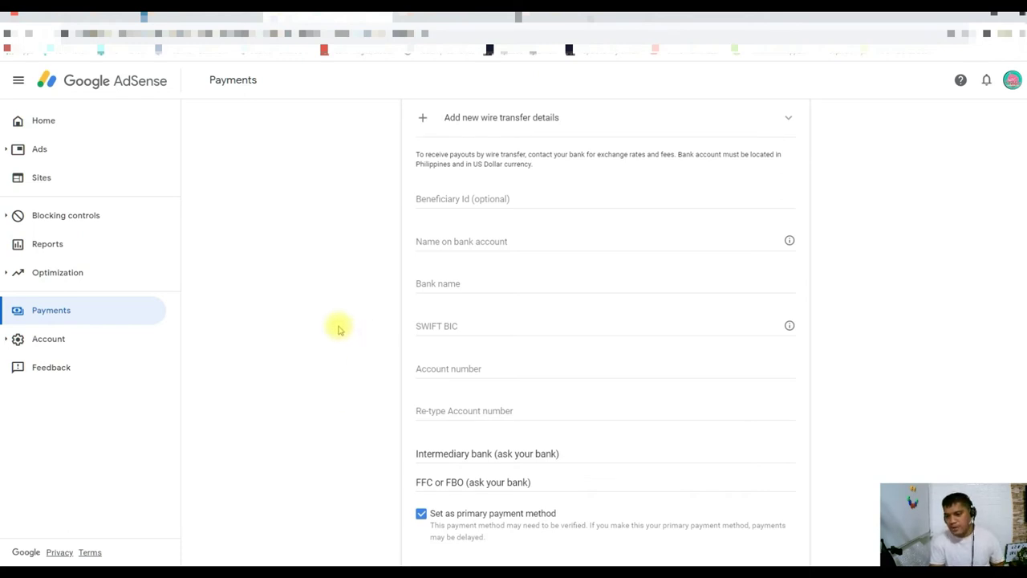
scroll(339, 329, "down", 1)
scroll(339, 329, "up", 2)
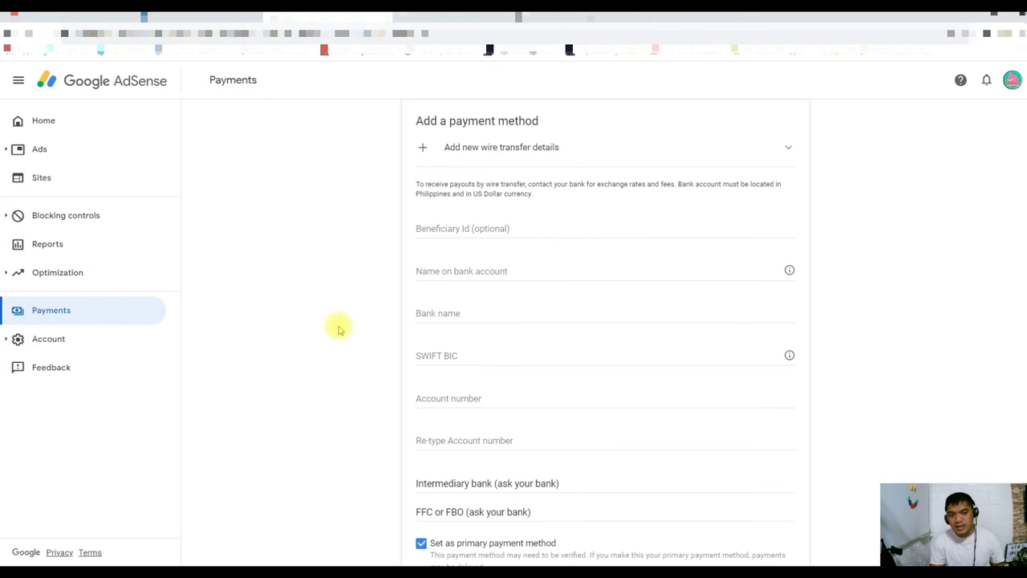
scroll(338, 329, "down", 1)
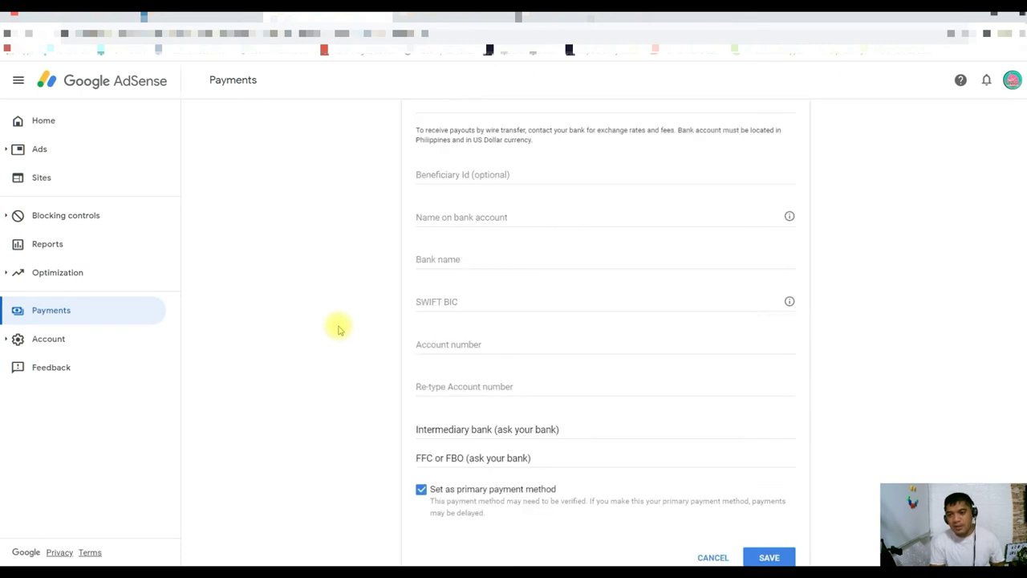
left_click(62, 312)
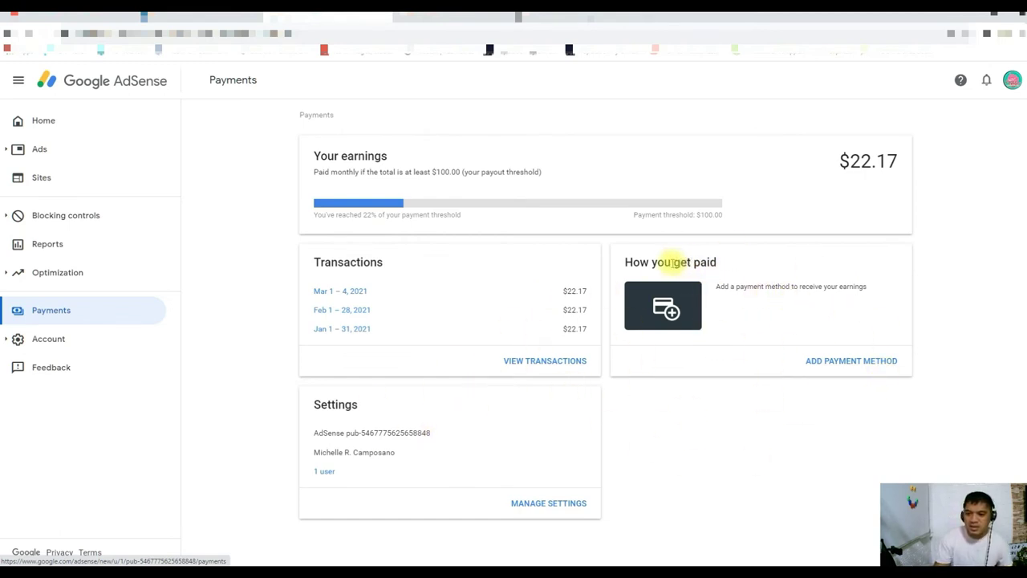
Step: Start a new wire transfer payment method again, with primary payment method ticked
left_click(867, 362)
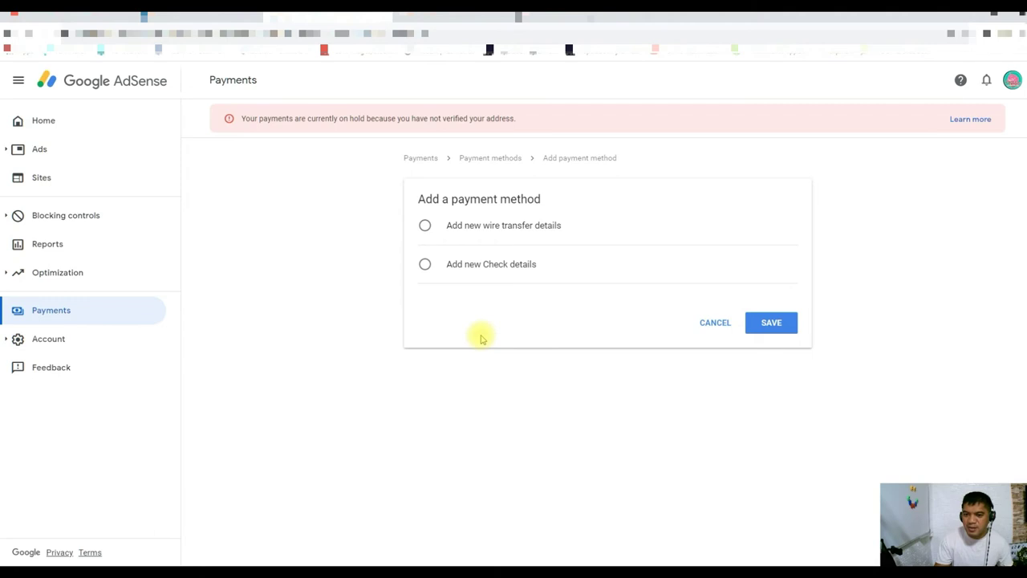
left_click(426, 226)
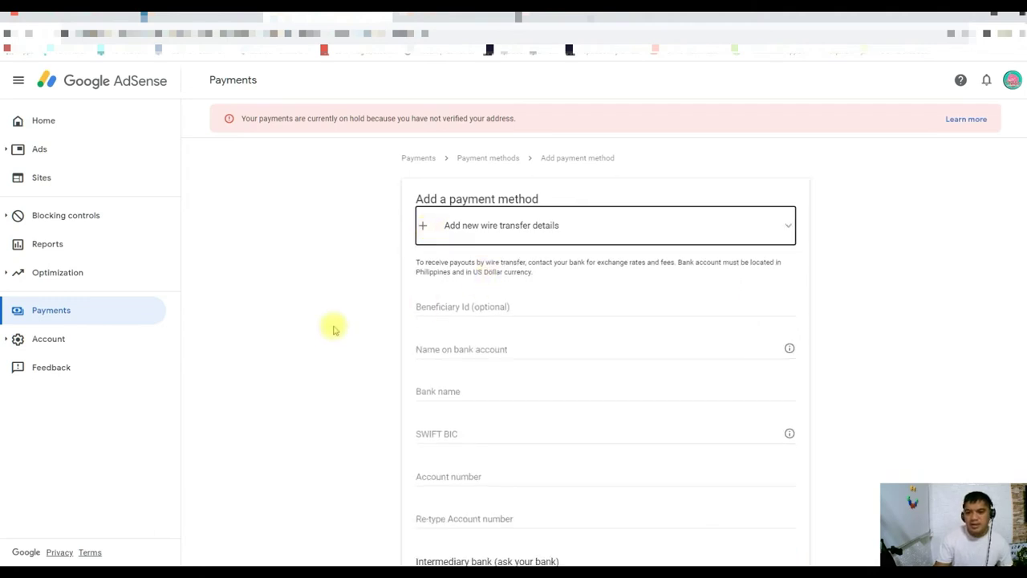
scroll(327, 328, "down", 1)
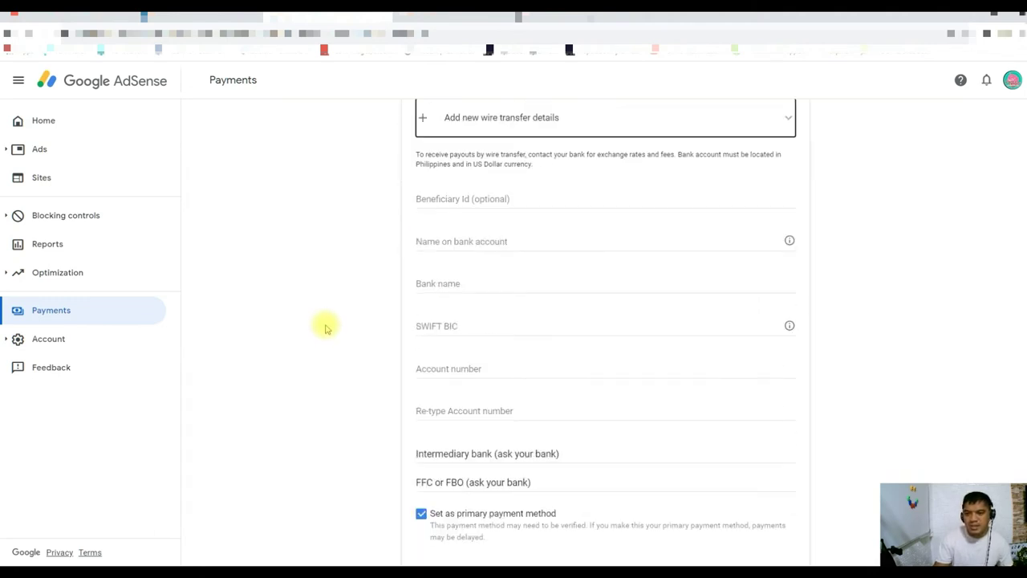
scroll(327, 328, "down", 1)
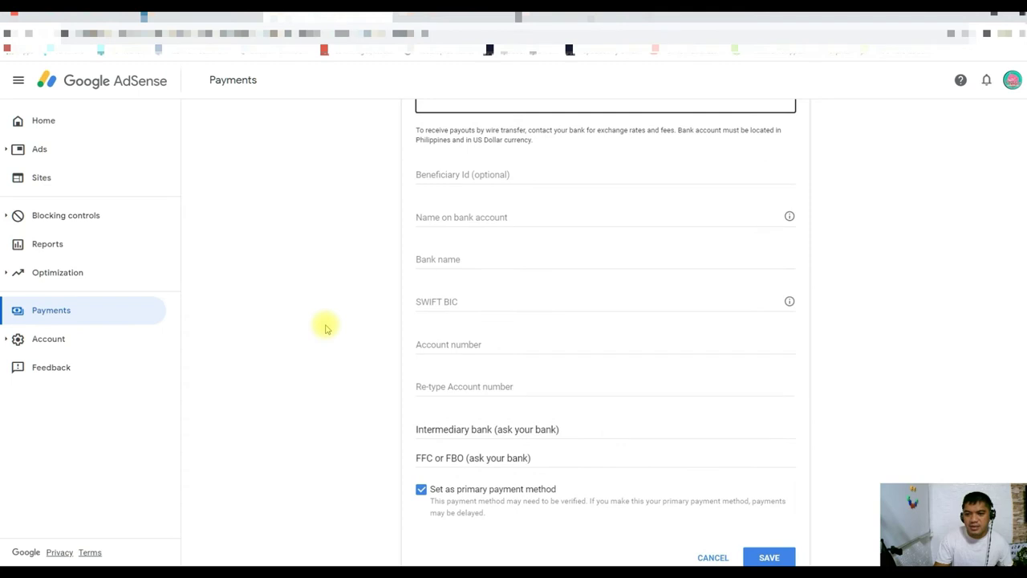
left_click(306, 266)
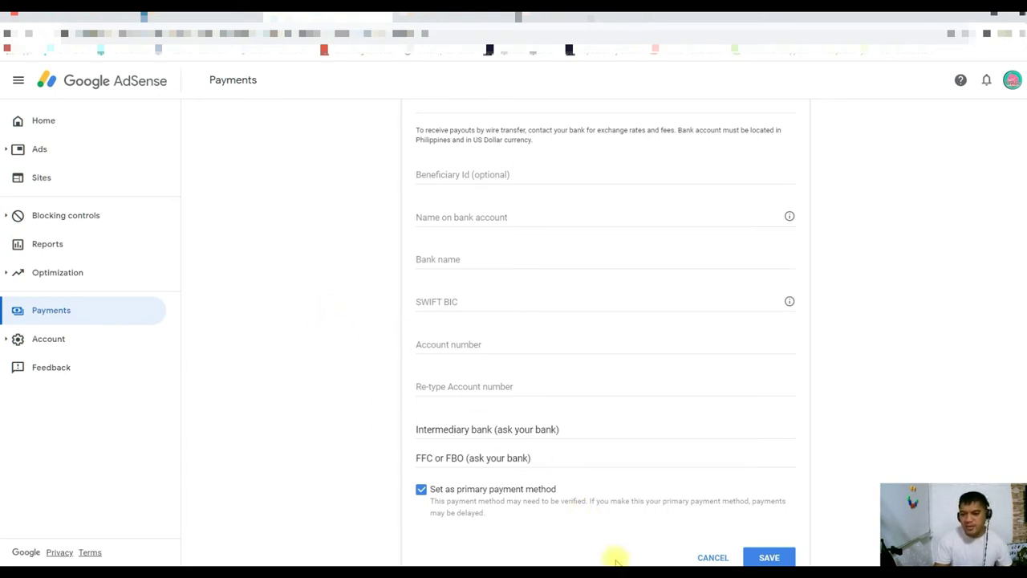
Step: Paste the account holder's name from the Notepad notes into Name on bank account
left_click(626, 569)
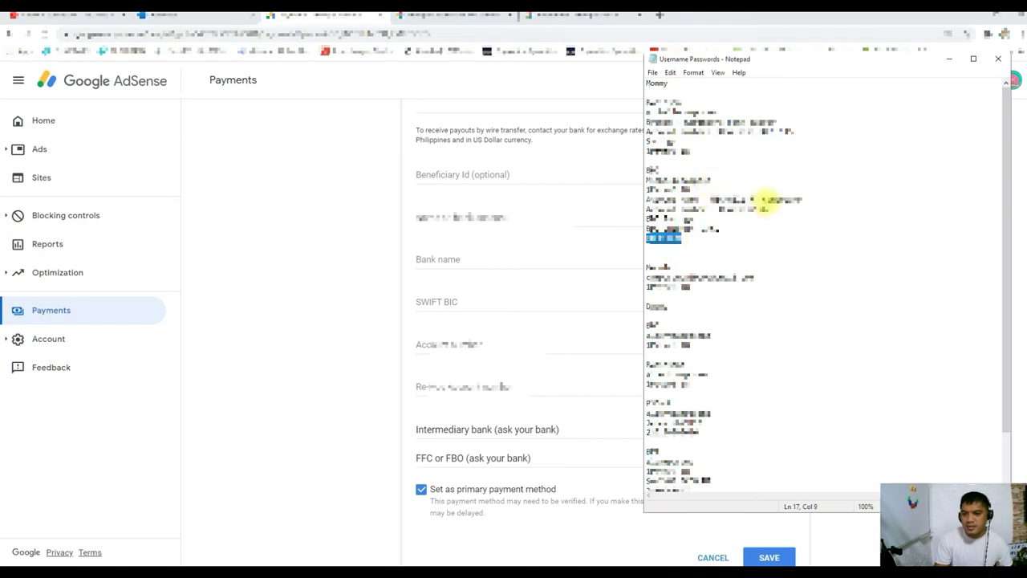
left_click_drag(646, 209, 715, 209)
left_click_drag(802, 199, 711, 199)
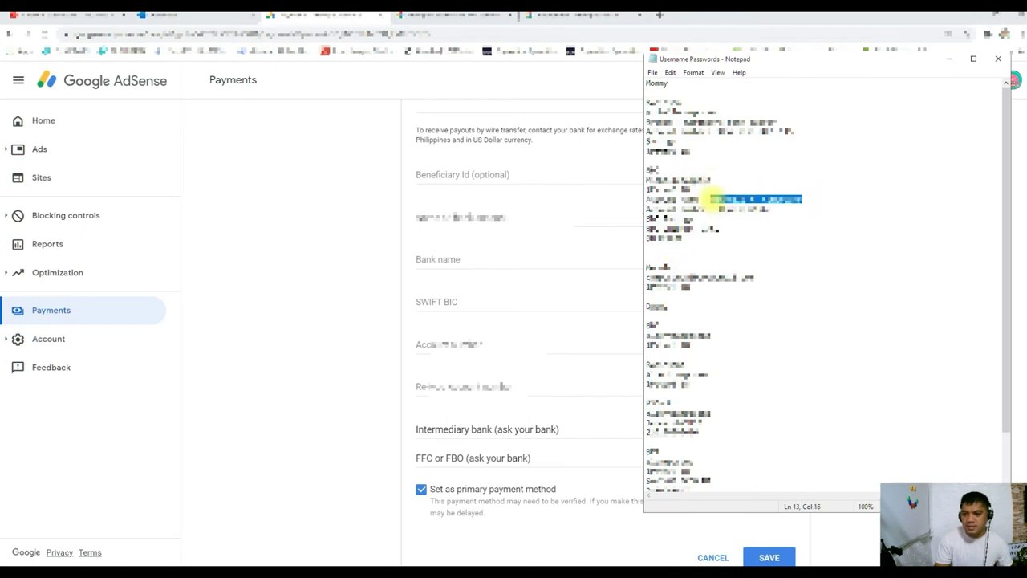
left_click(276, 259)
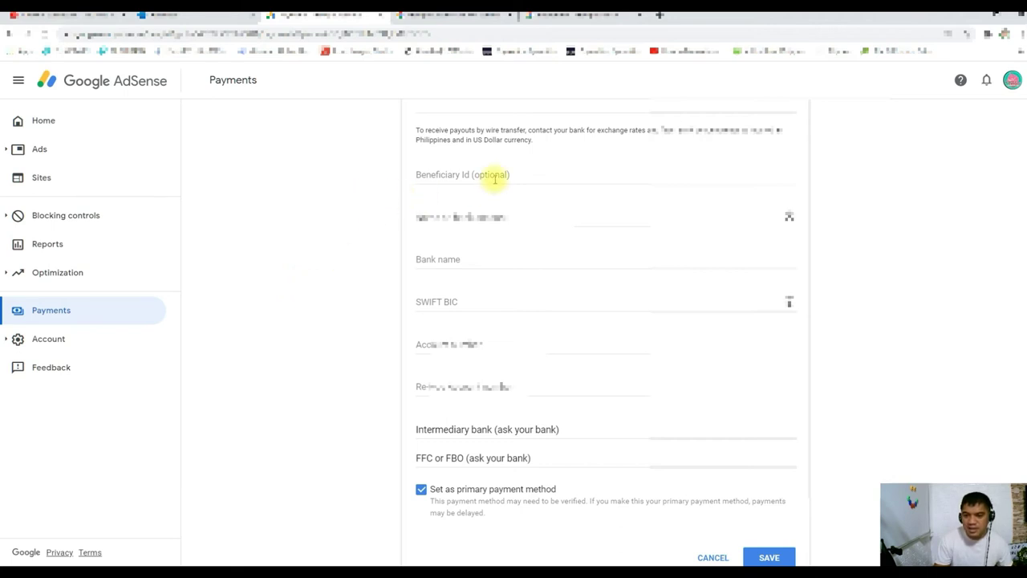
key("alt+Tab")
left_click_drag(805, 199, 711, 199)
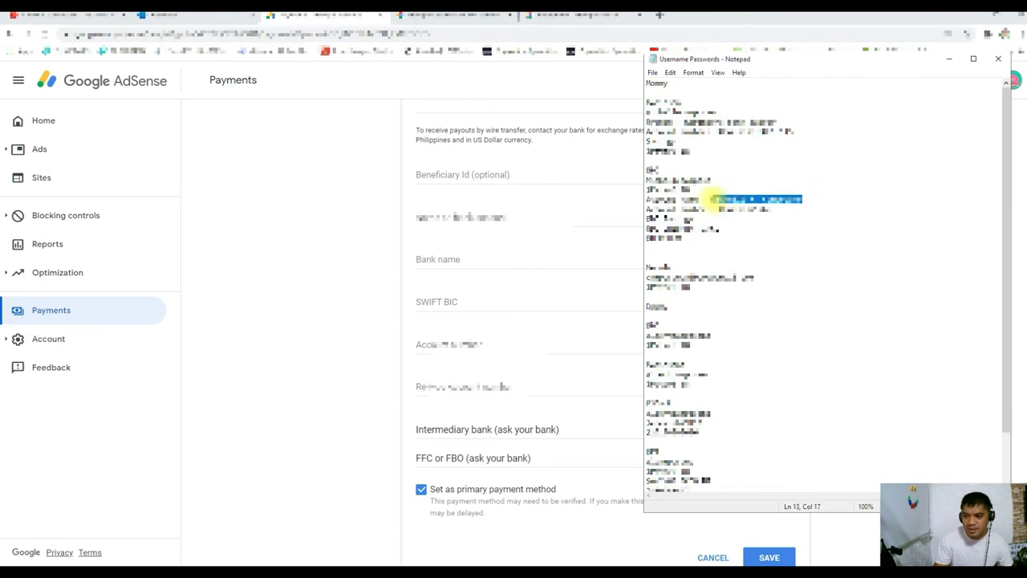
left_click(298, 275)
left_click(435, 259)
left_click(454, 215)
key("ctrl+v")
Step: Copy BDO UNIBANK, INC. from the notes into the Bank name field
key("alt+Tab")
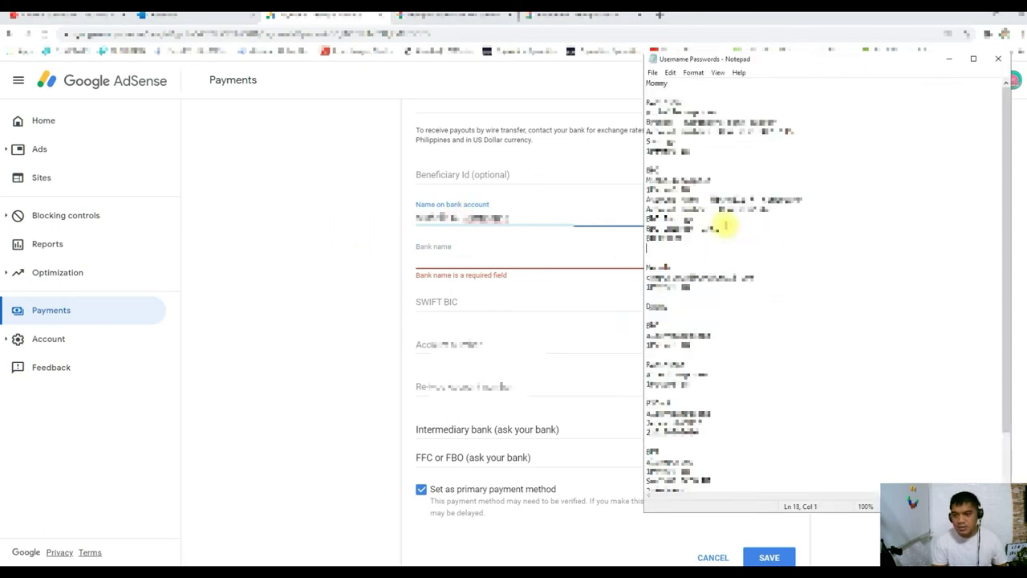
left_click_drag(722, 229, 647, 228)
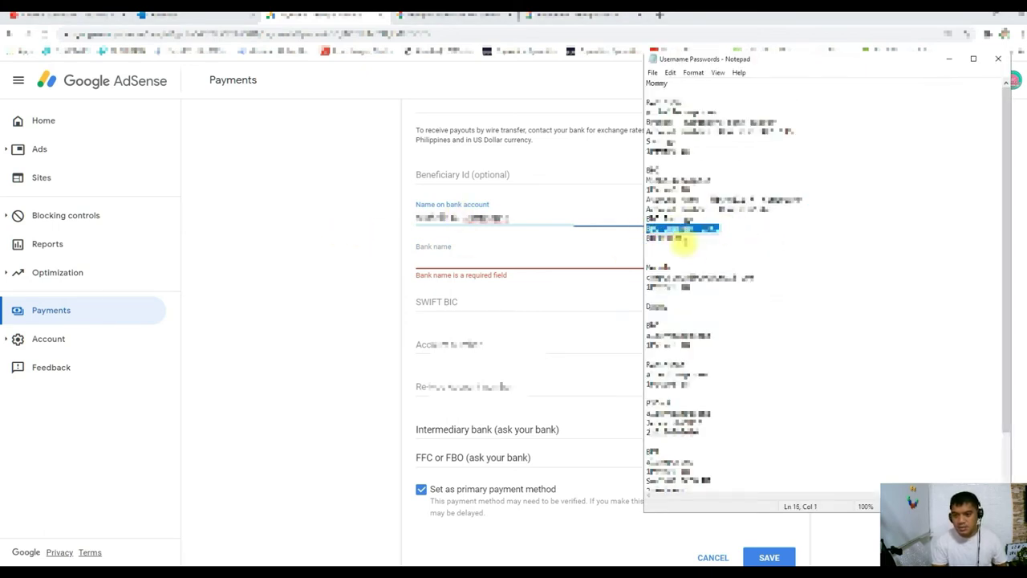
key("ctrl+c")
left_click(461, 259)
key("ctrl+v")
key("Tab")
Step: Copy the SWIFT code BNORPHMM from the notes into the SWIFT BIC field
key("alt+Tab")
left_click(666, 255)
double_click(676, 238)
key("ctrl+c")
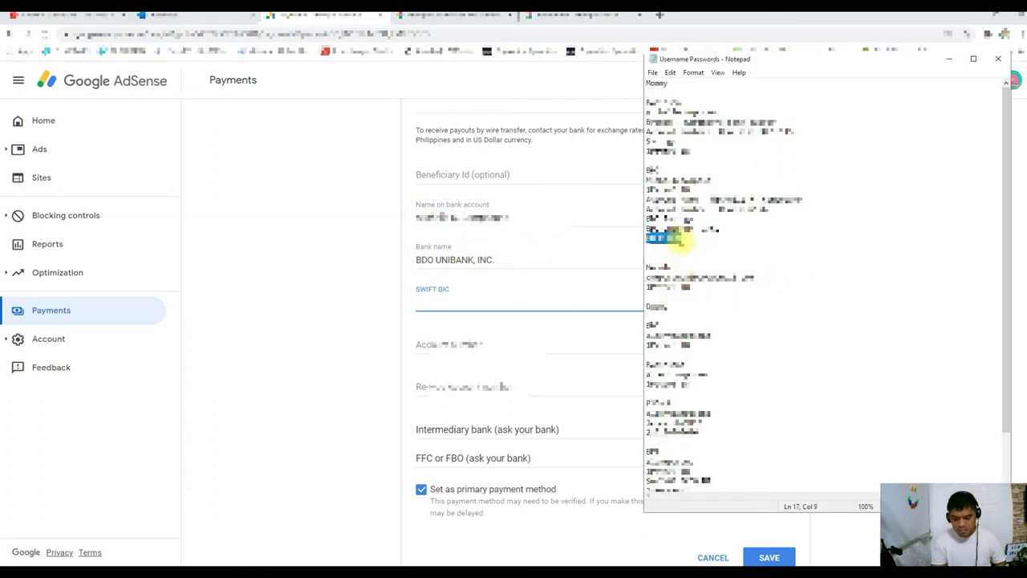
left_click(486, 299)
key("ctrl+v")
Step: Paste the bank account number from the notes into the Account number field
key("alt+Tab")
double_click(750, 201)
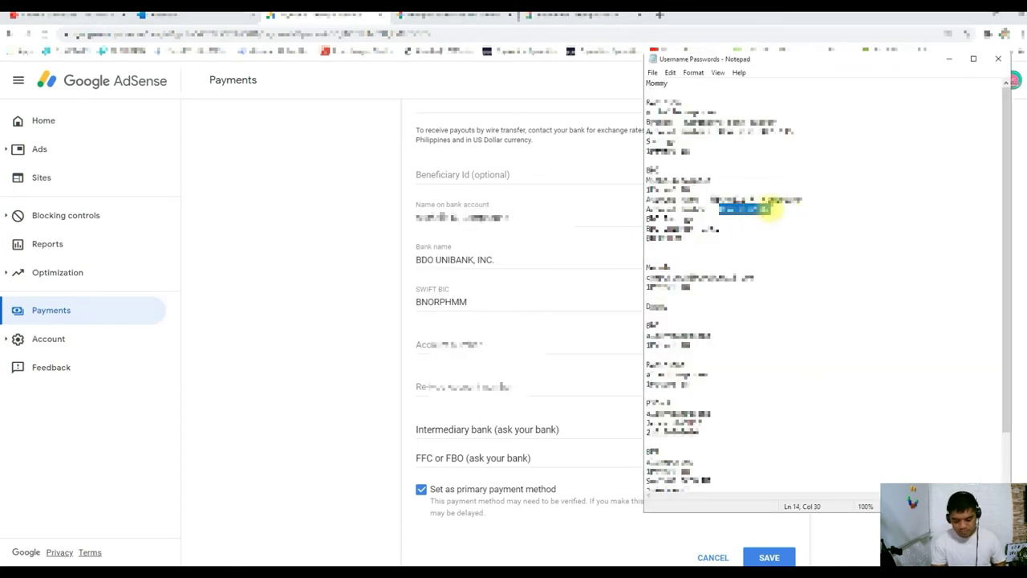
left_click(522, 345)
key("ctrl+v")
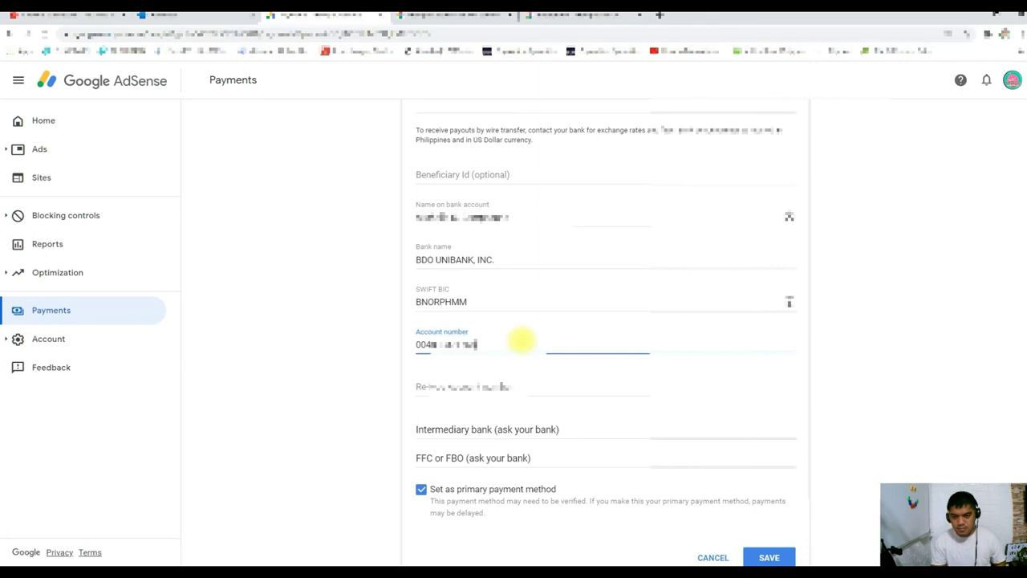
Step: Type the bank account number again in the Re-type Account number field
key("Tab")
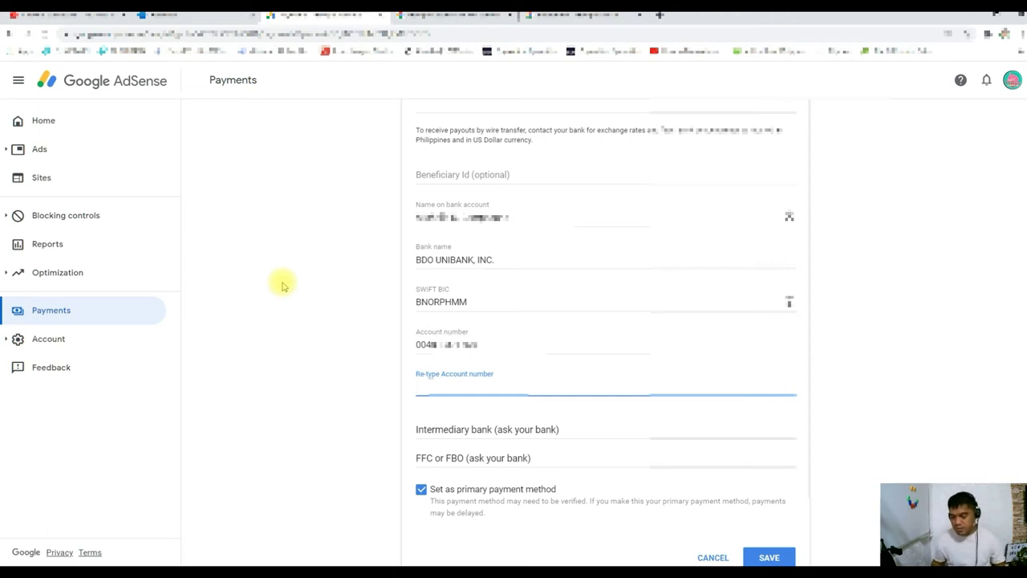
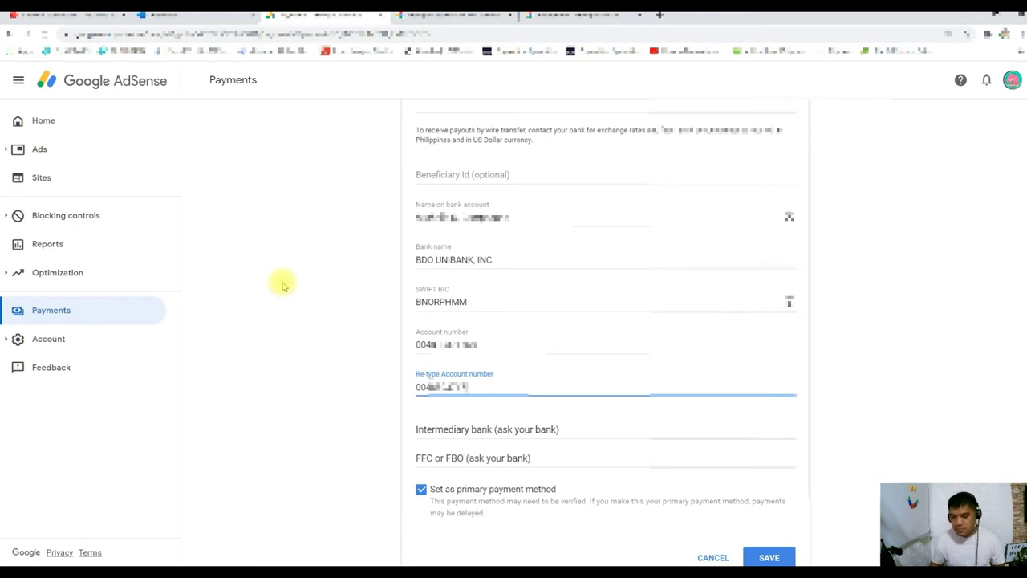
left_click(302, 313)
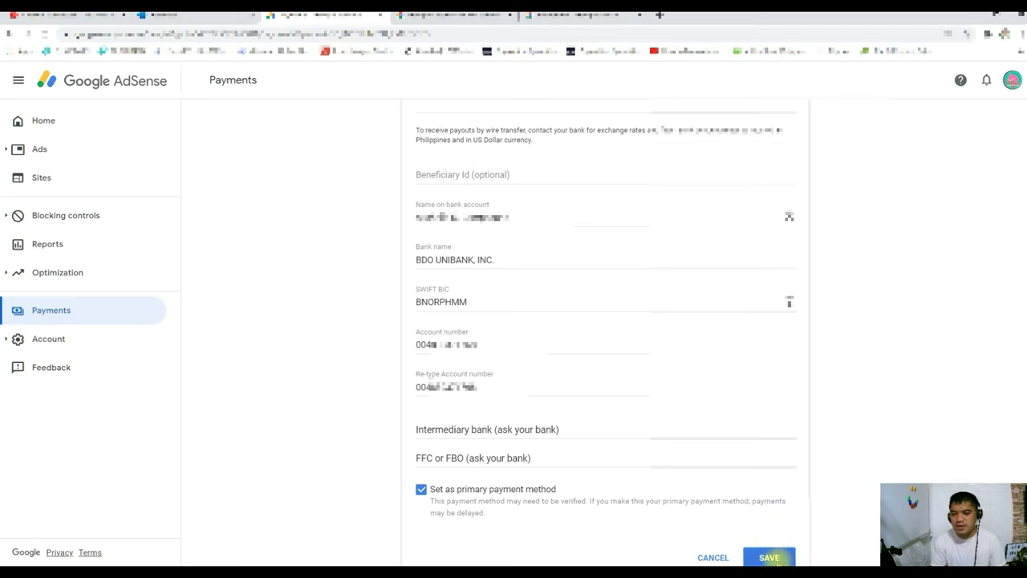
Step: Save the wire transfer details as the primary payment method
left_click(770, 557)
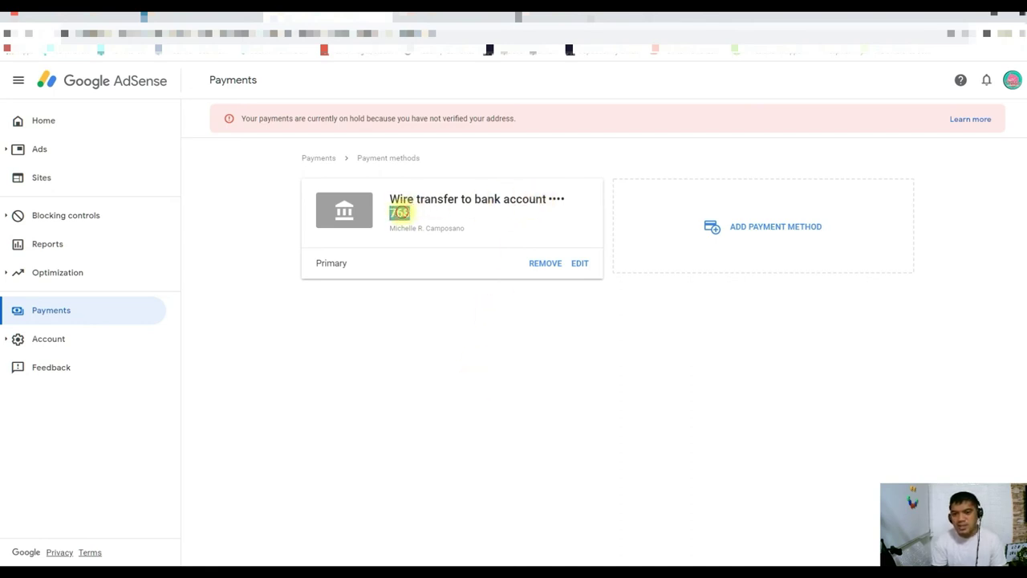
left_click(431, 213)
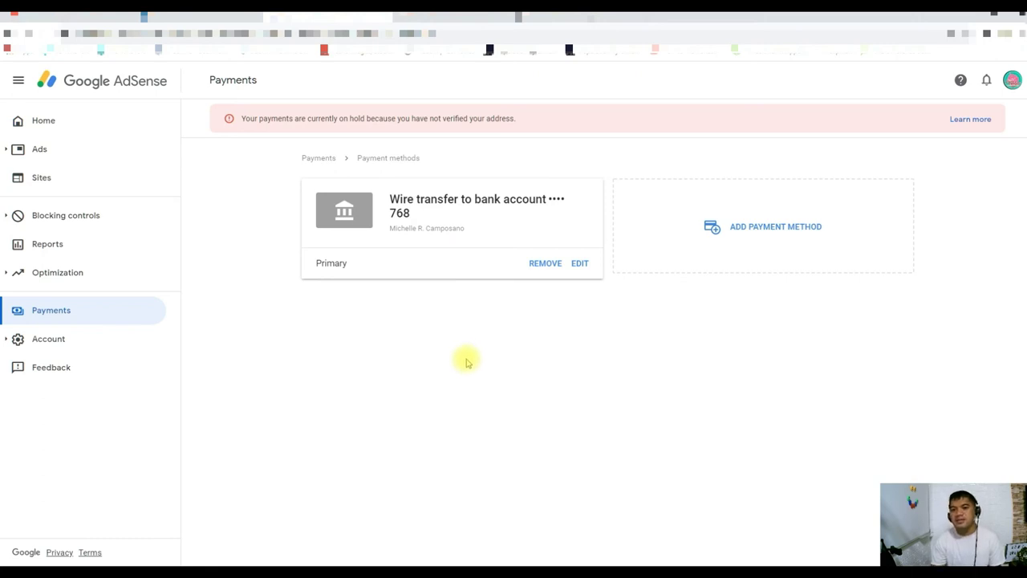
Step: Return to the Payments overview and confirm the wire transfer listed under How you get paid
left_click(319, 157)
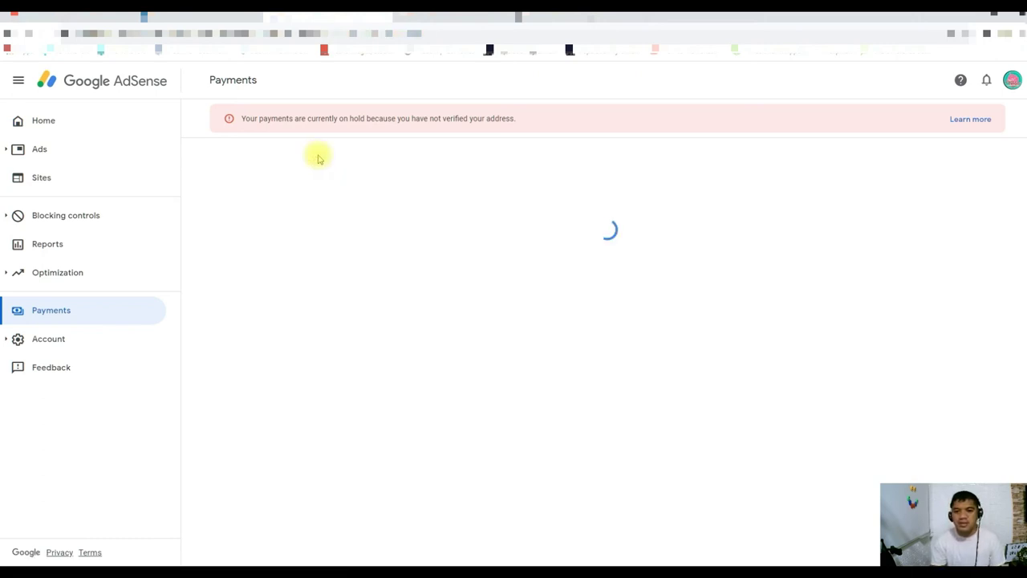
left_click(52, 310)
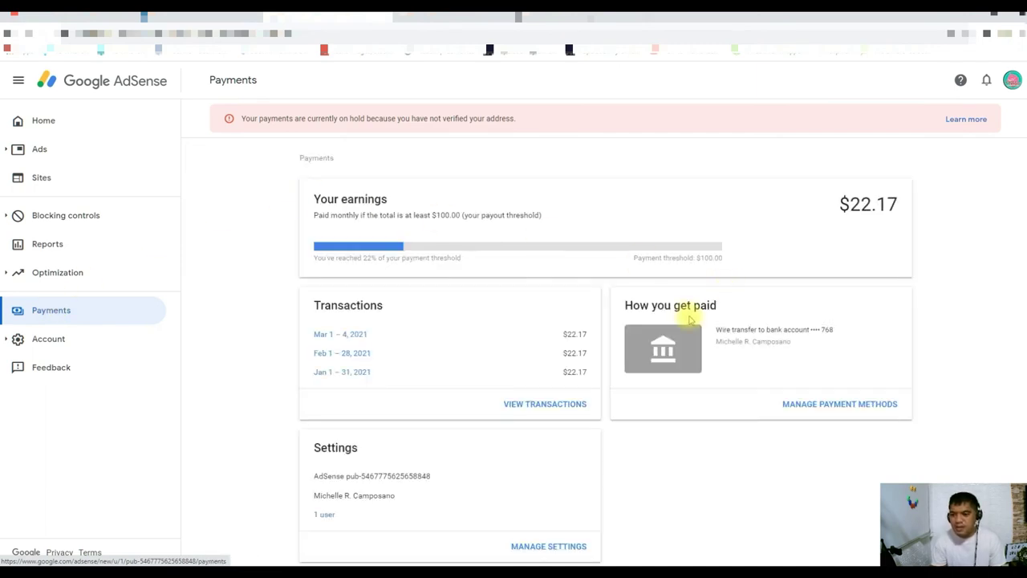
triple_click(728, 331)
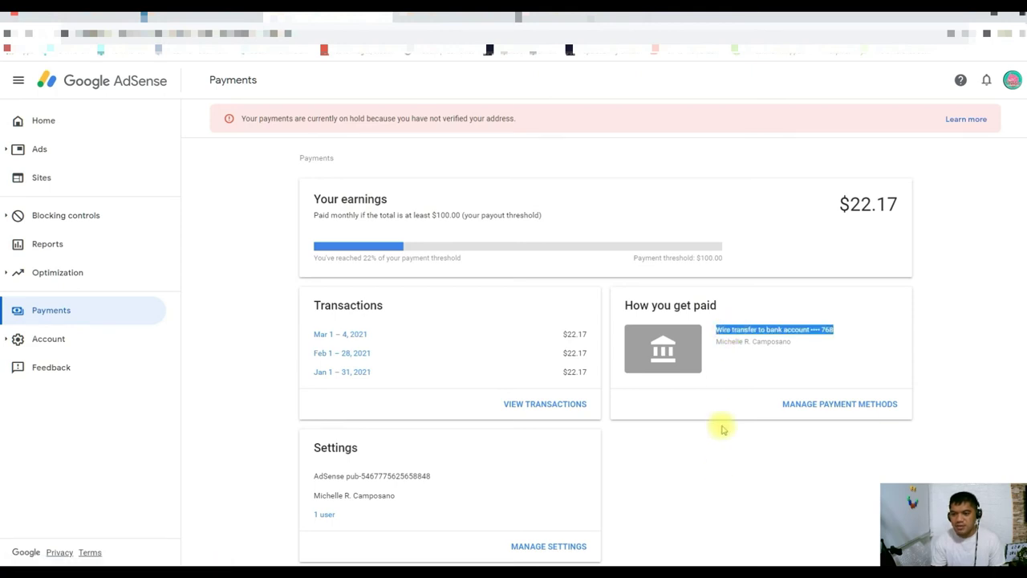
left_click(718, 472)
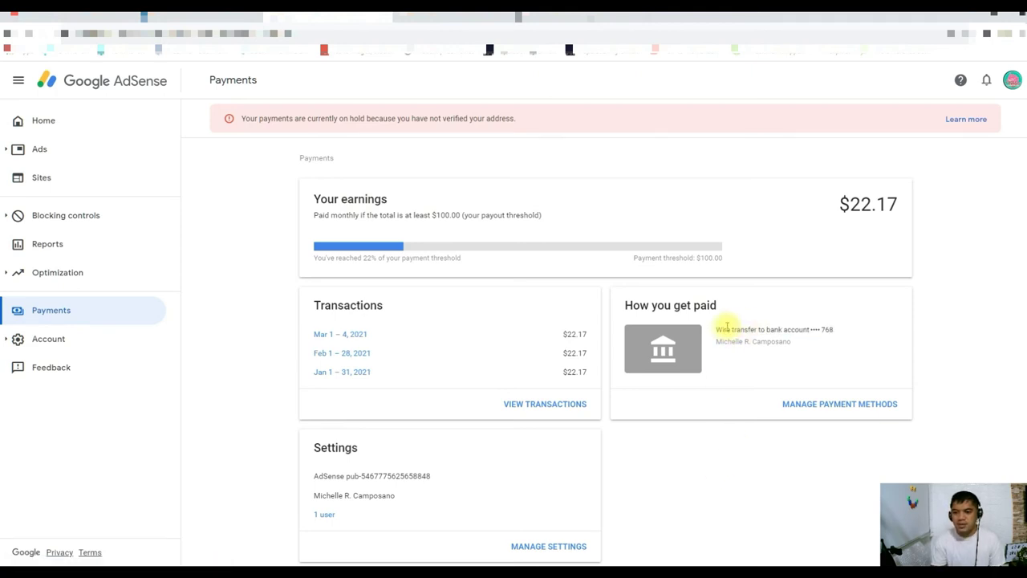
triple_click(825, 328)
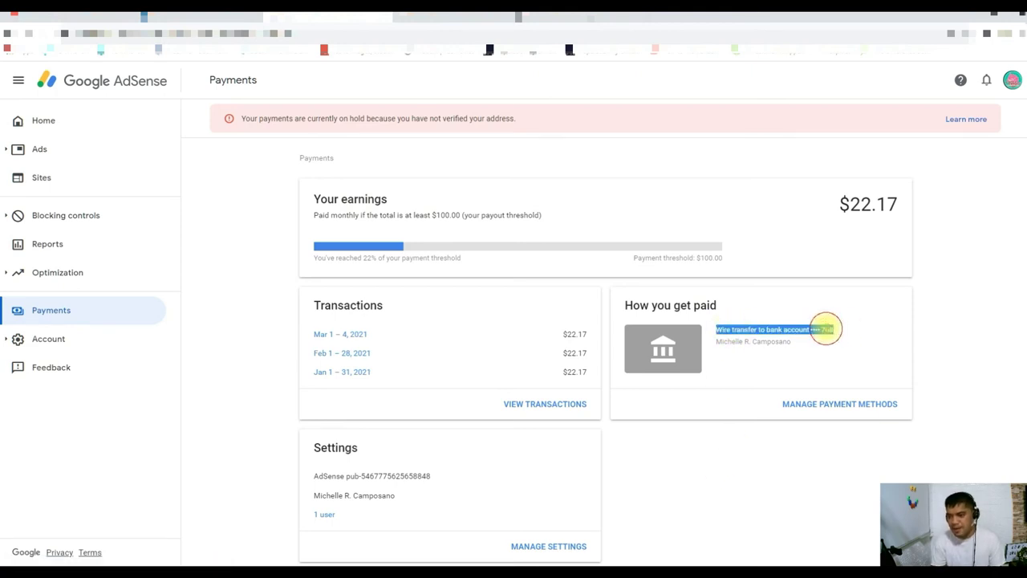
left_click(818, 329)
double_click(827, 328)
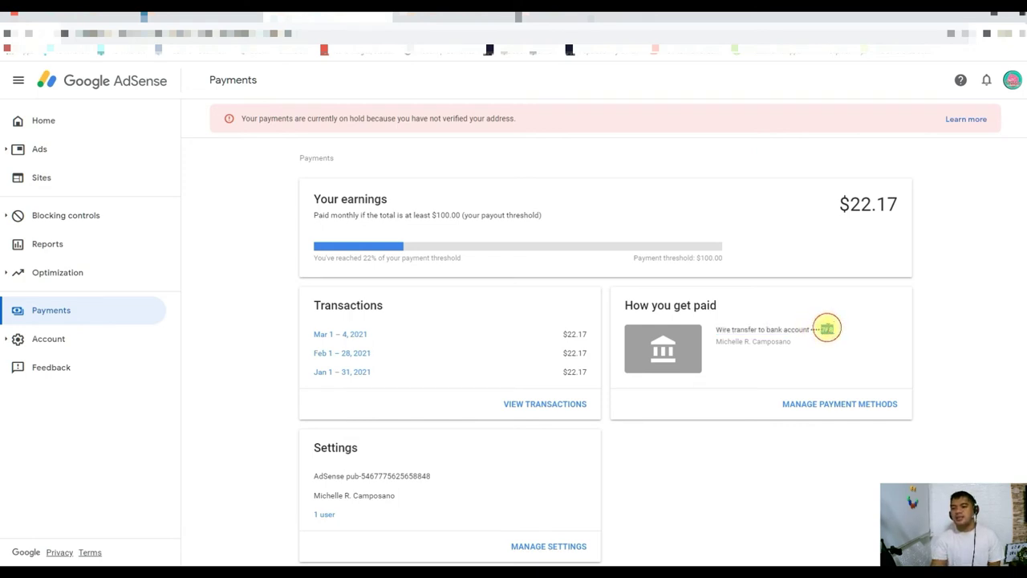
left_click(781, 482)
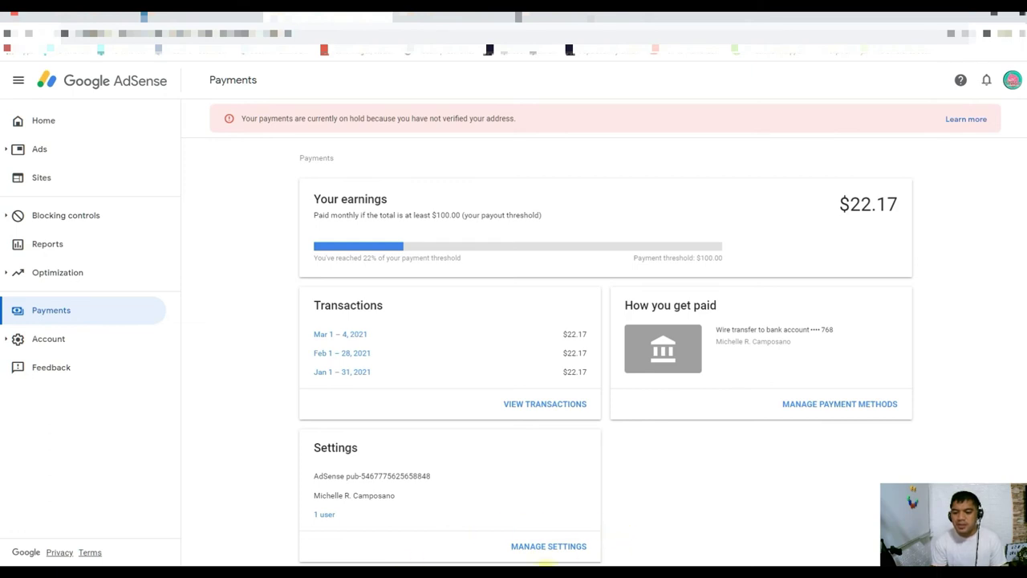
left_click(545, 565)
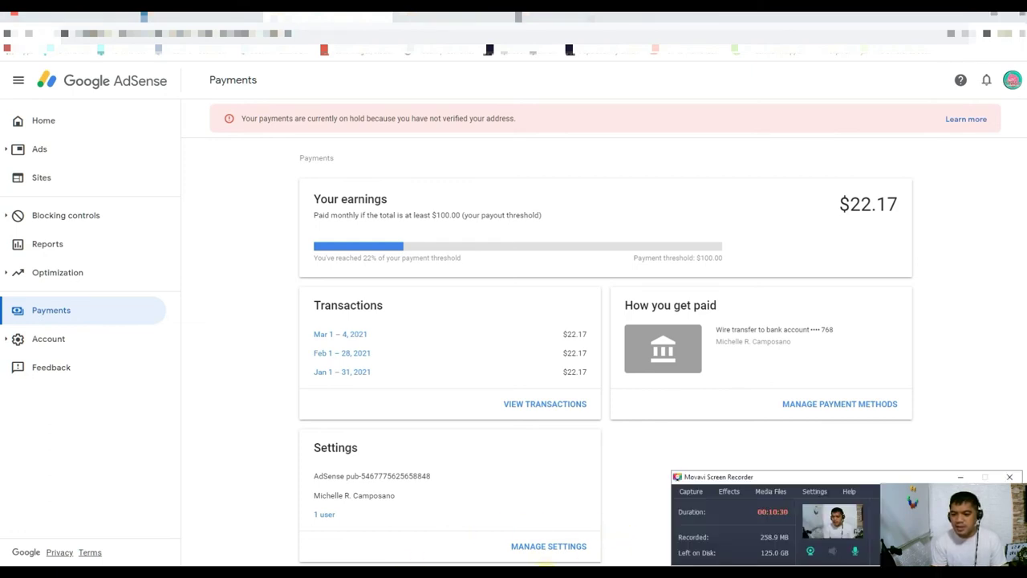